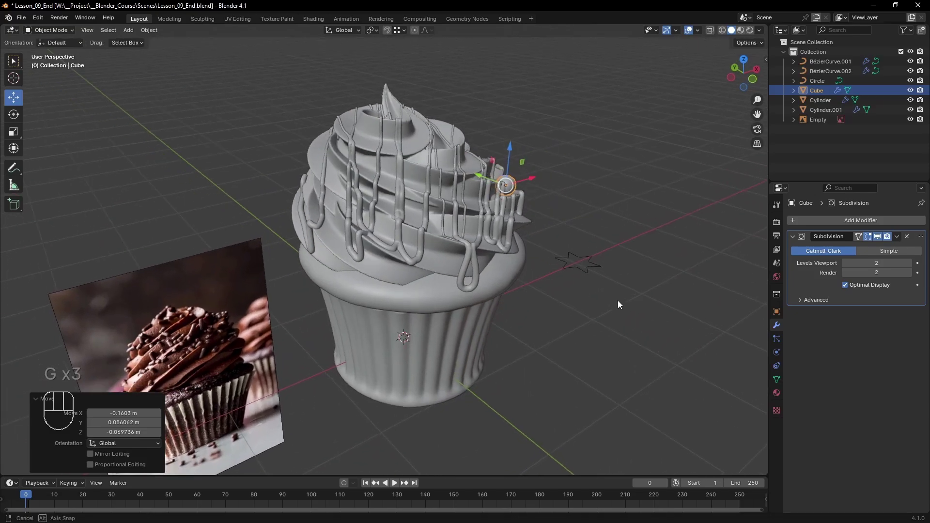
Duplicate the cube sprinkle twice and move the copies into position on the cupcake
key("shift+d")
left_click(529, 256)
middle_click_drag(528, 256, 476, 263)
key("g")
left_click(555, 246)
key("shift+d")
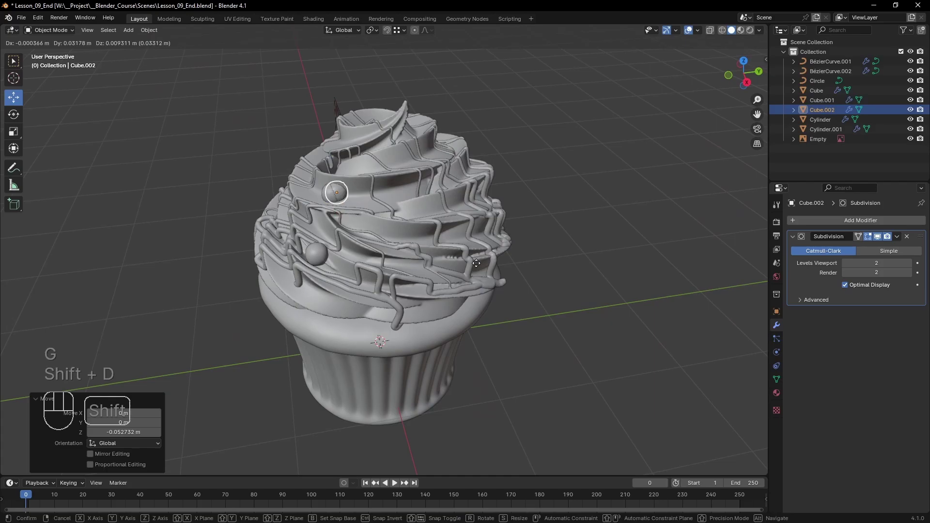
left_click(550, 225)
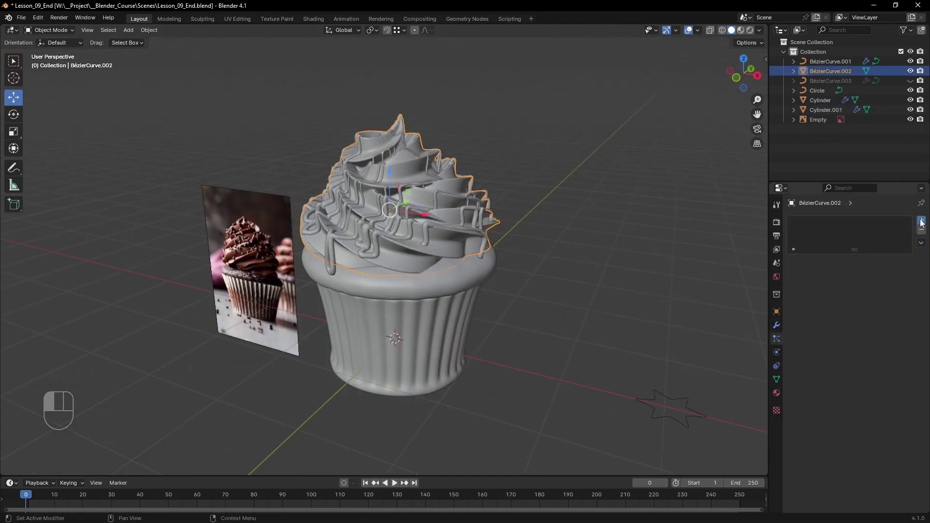
Add a Hair particle system to the frosting and shorten the hair length drastically
left_click(922, 222)
left_click(884, 275)
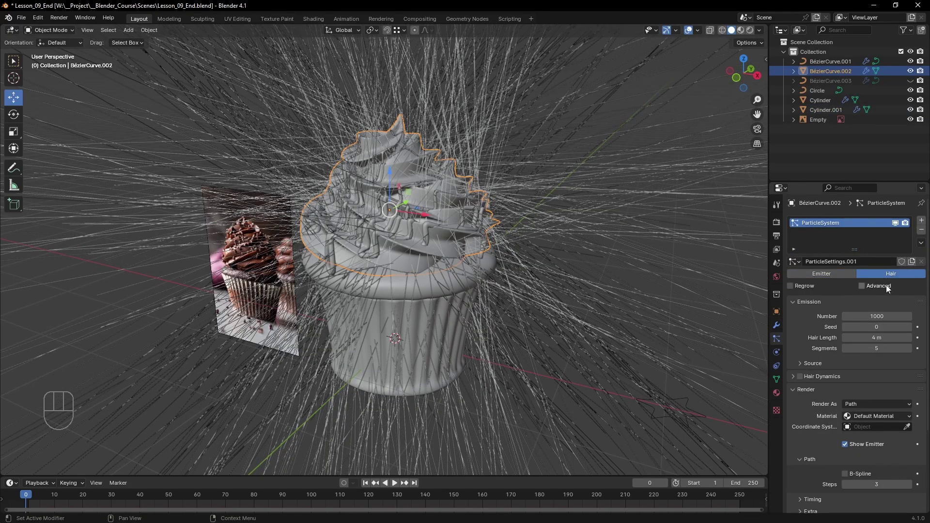
mouse_move(876, 337)
left_mouse_down("shift")
mouse_move(833, 337)
mouse_move(901, 338)
mouse_move(880, 338)
left_mouse_up("shift")
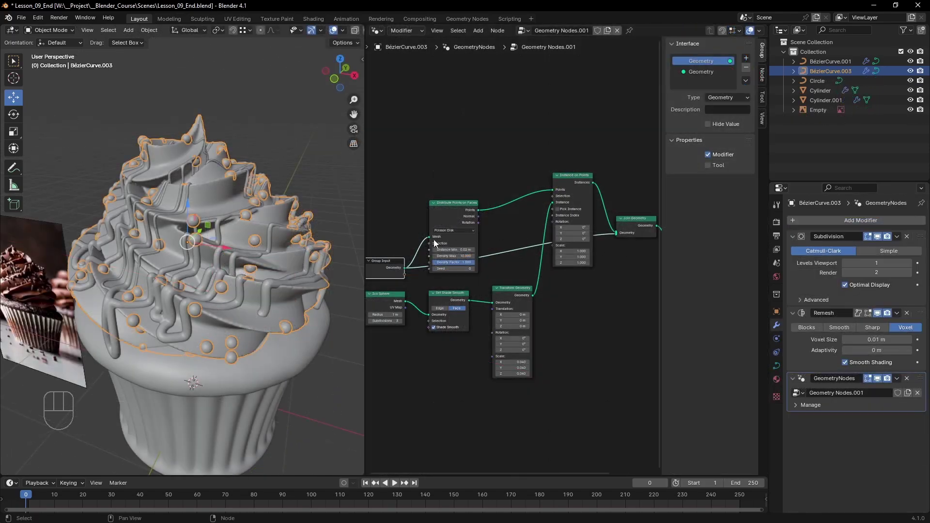
Edit Density Max in Distribute Points on Faces, entering 20 and then 4
scroll(477, 240, "up", 4)
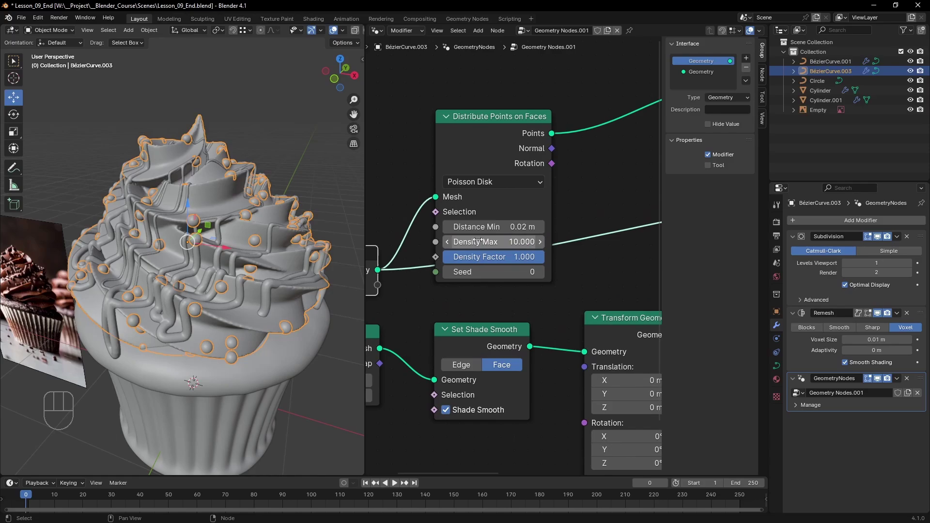
left_click(477, 240)
type("20")
key("Return")
left_click(484, 241)
type("4")
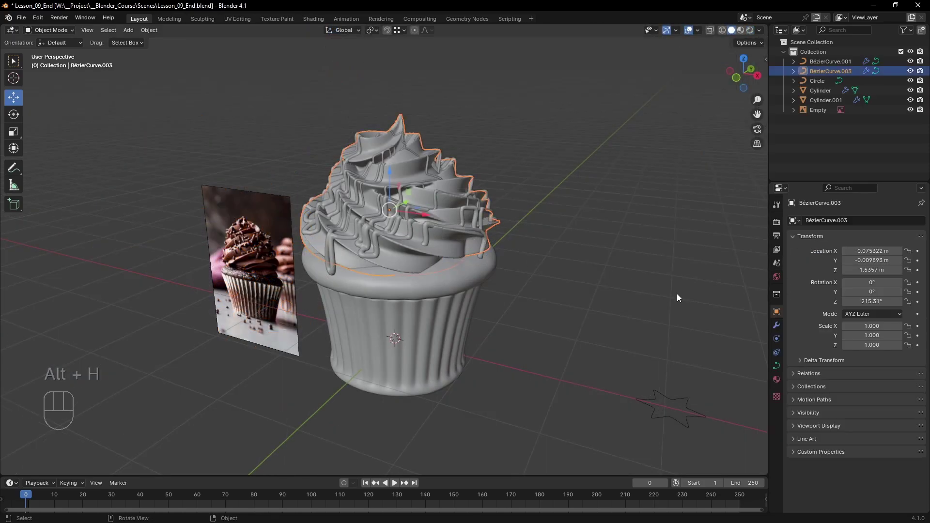
Add a Geometry Nodes modifier with a new node tree to the frosting curve
left_click(776, 325)
left_click(845, 220)
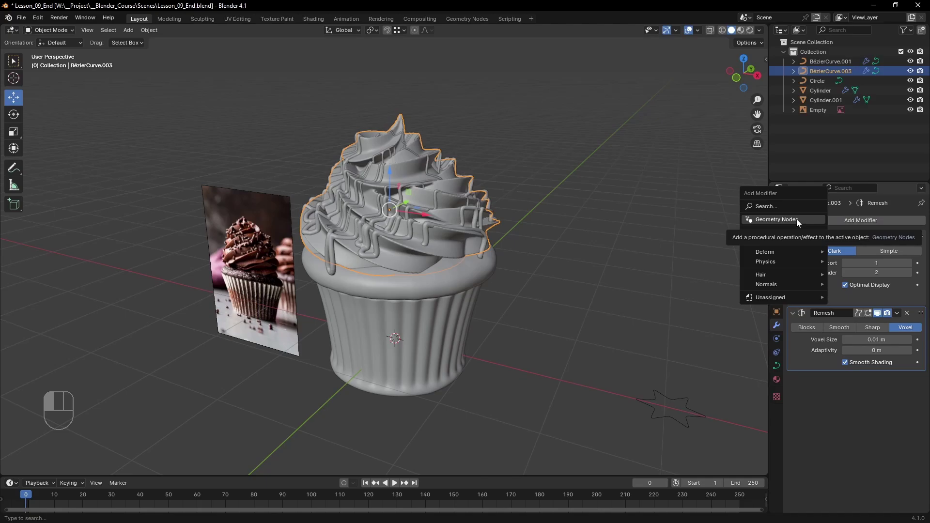
left_click(797, 221)
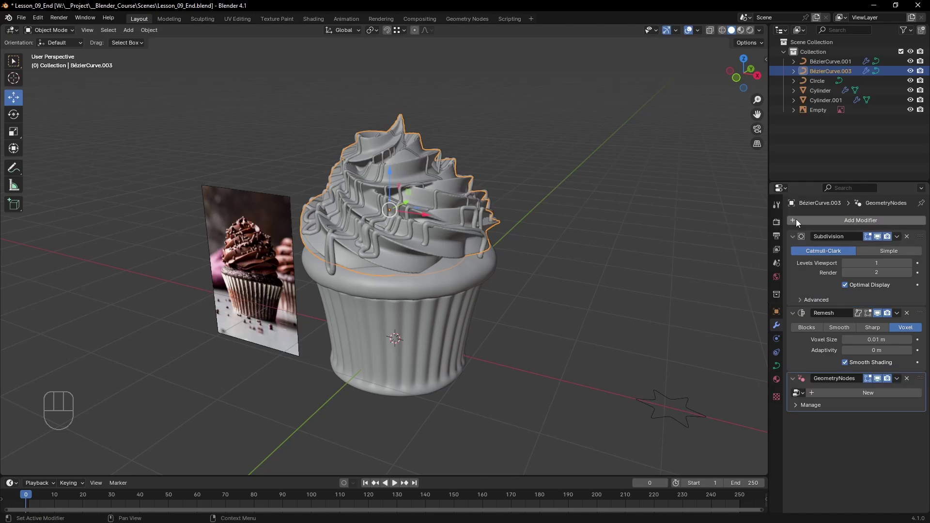
left_click(869, 392)
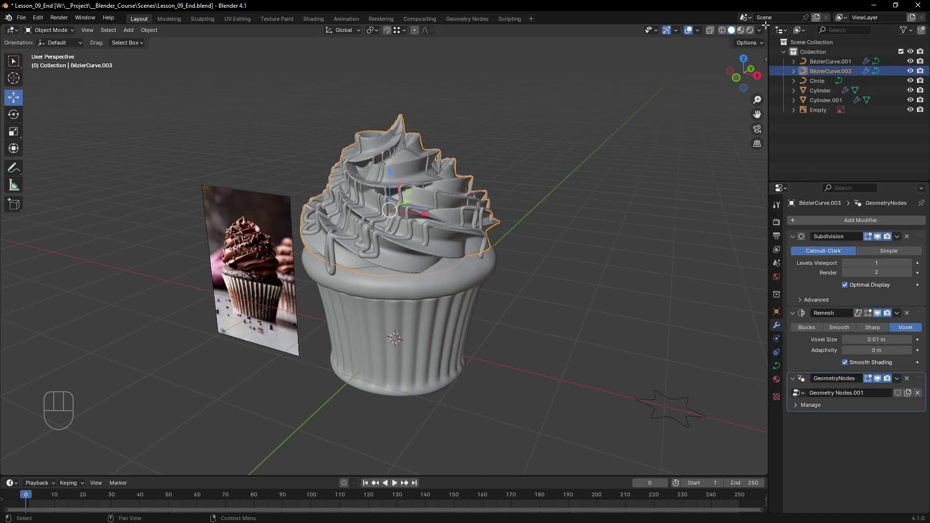
Split the viewport and make the right area a Geometry Node Editor showing the input and output nodes
left_click_drag(765, 24, 365, 48)
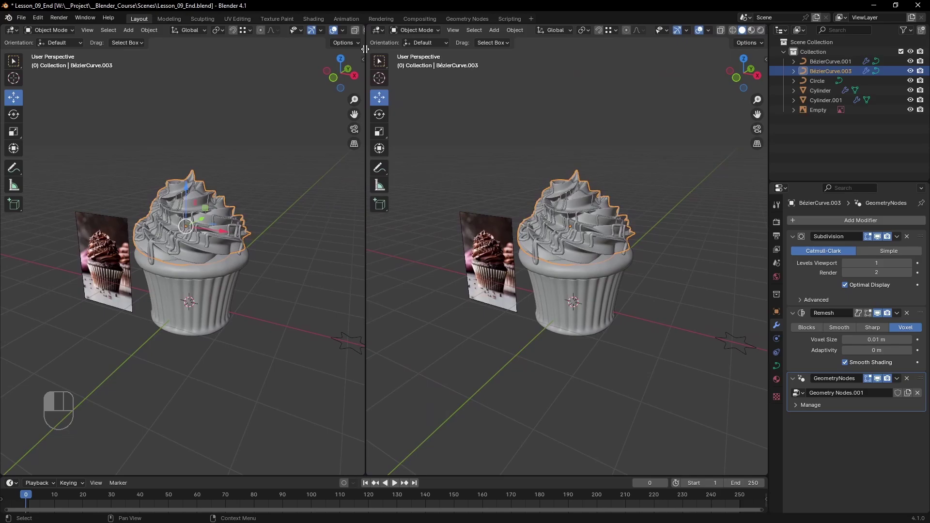
left_click(376, 30)
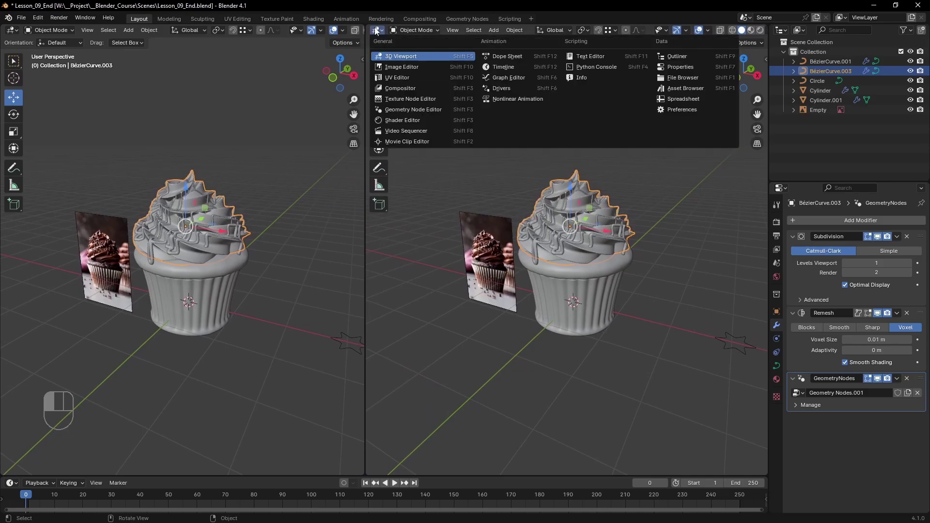
left_click(418, 110)
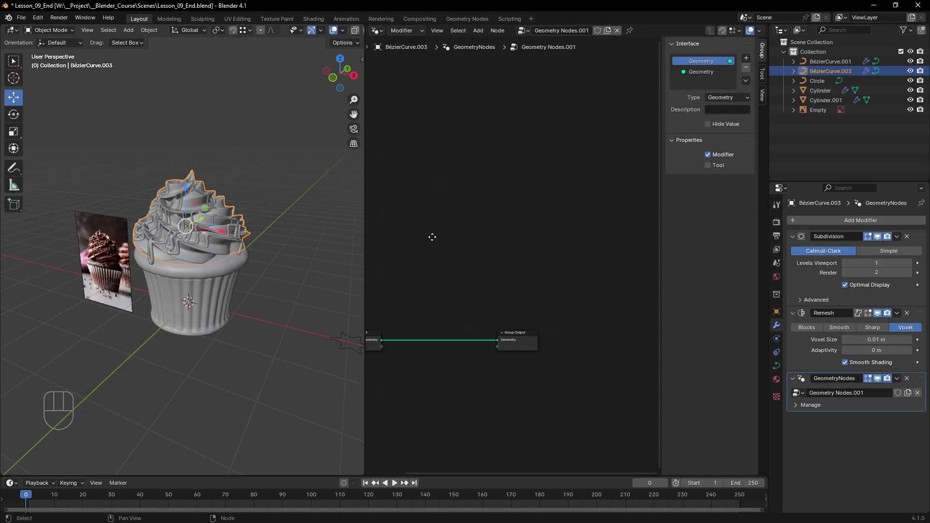
middle_click_drag(432, 237, 507, 153)
scroll(530, 171, "up", 1)
scroll(530, 171, "up", 1)
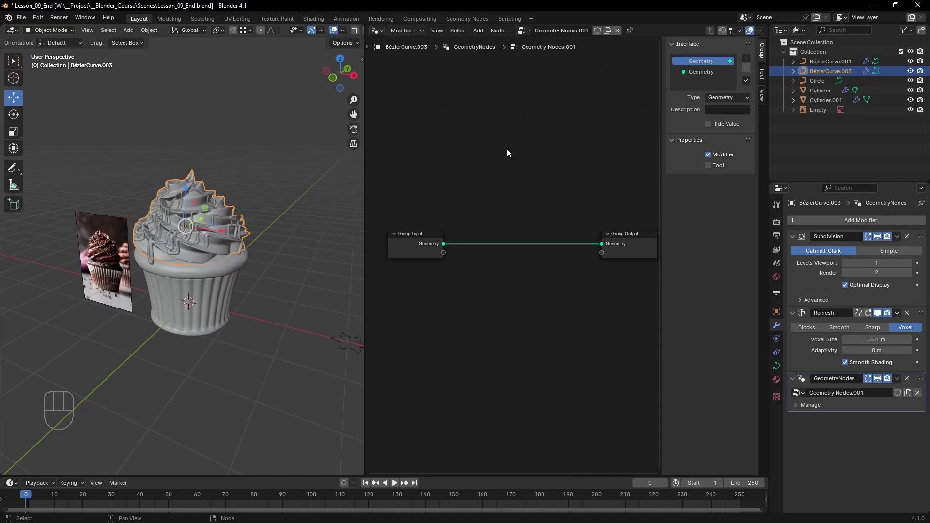
Add an Ico Sphere node below Group Input and set its Subdivisions to 3
key("shift+a")
mouse_move(510, 161)
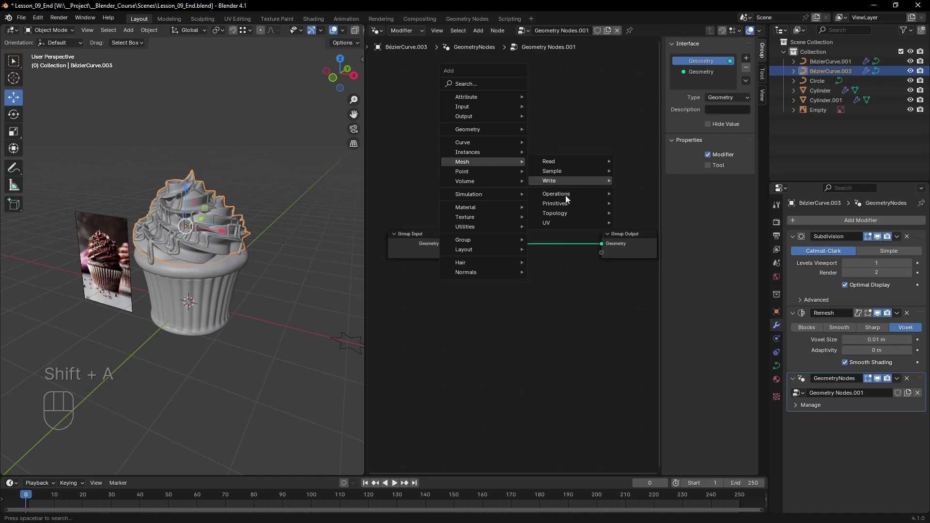
mouse_move(571, 204)
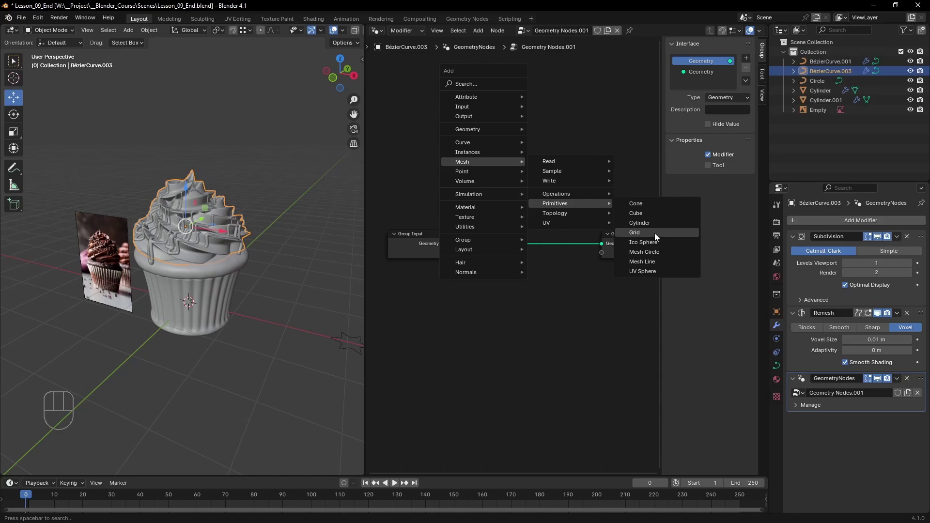
left_click(644, 242)
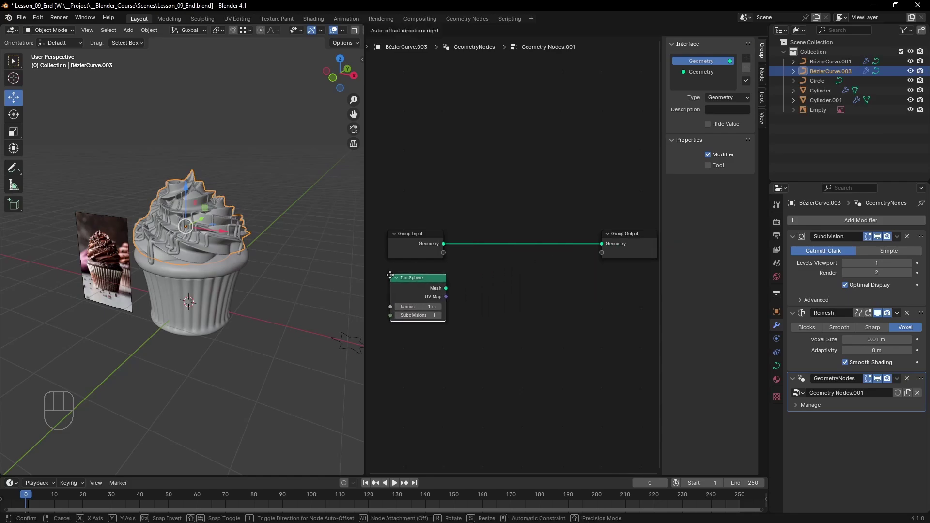
left_click(388, 275)
left_click(440, 317)
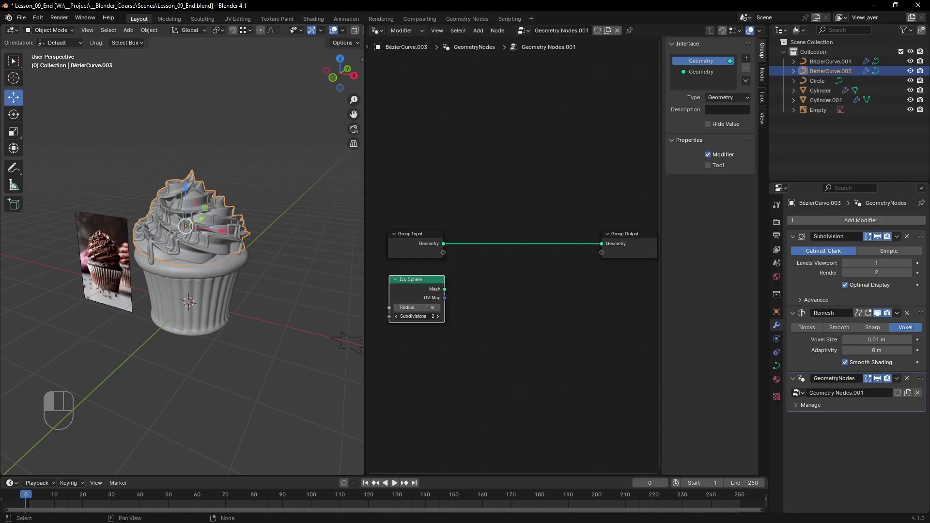
left_click(440, 316)
Link the Ico Sphere's Mesh output to Group Output's Geometry instead of the frosting
left_click_drag(444, 289, 597, 247)
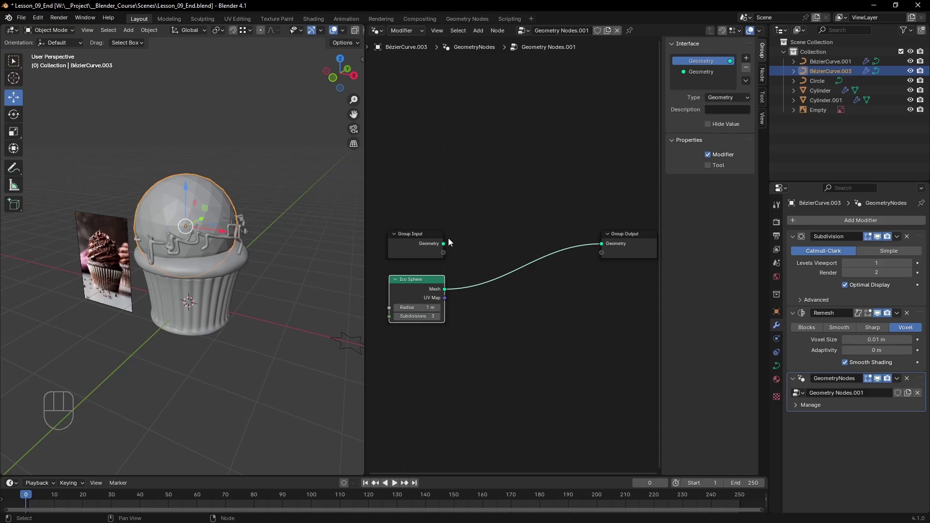
left_click_drag(444, 244, 597, 249)
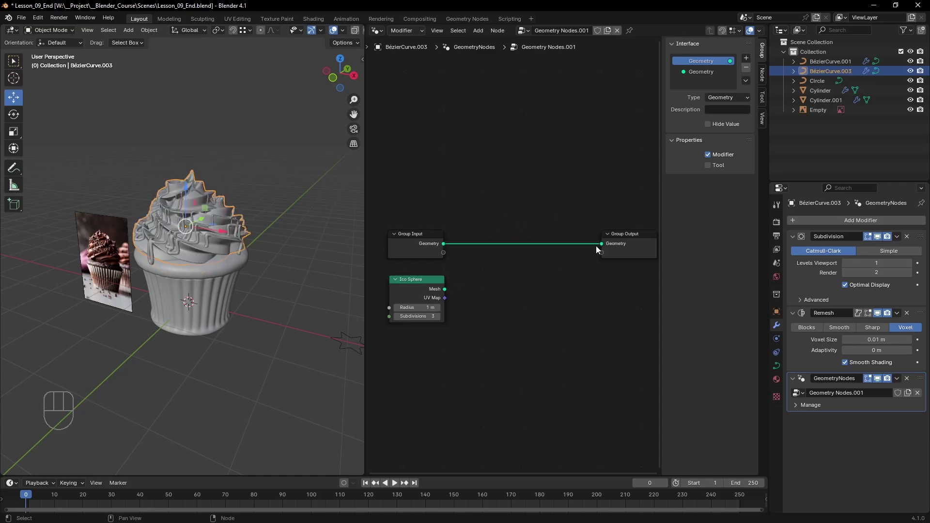
left_click_drag(449, 291, 601, 248)
Insert a Transform Geometry node between the Ico Sphere and Group Output
key("shift+a")
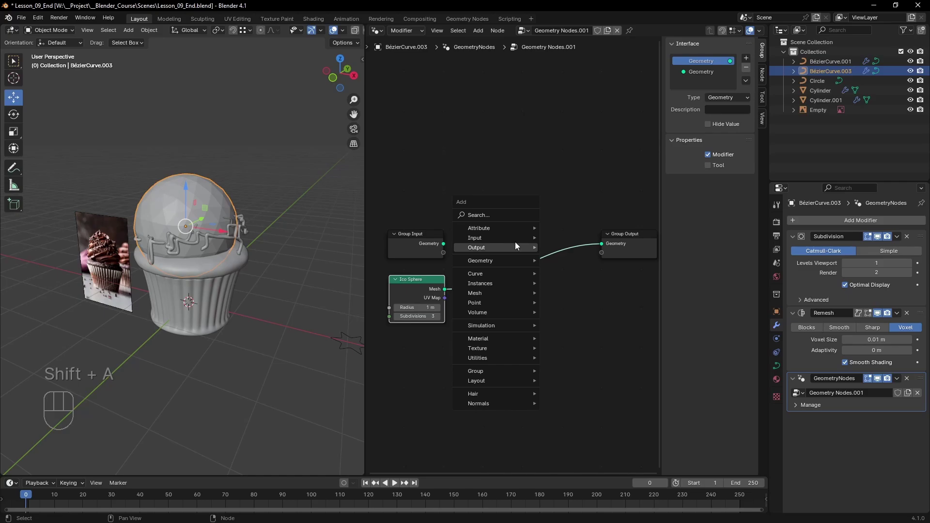
left_click(511, 215)
type("transf")
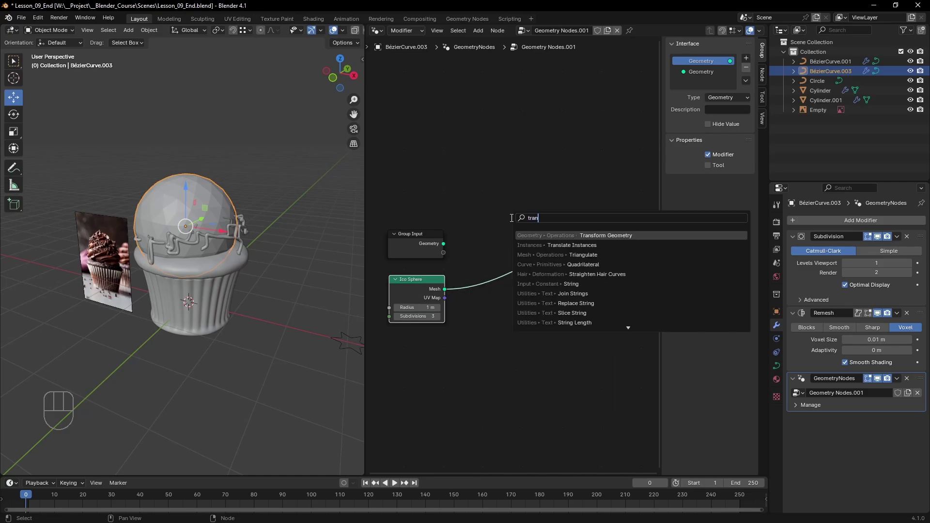
left_click(552, 233)
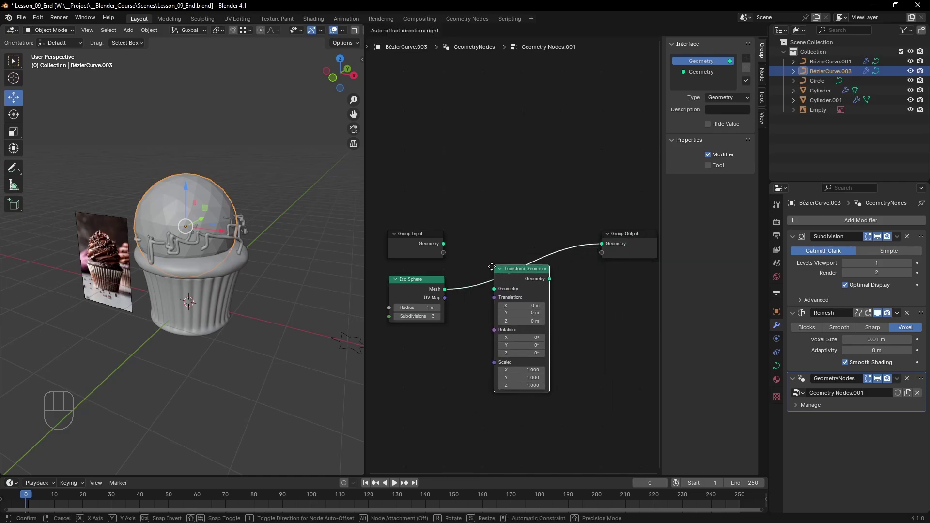
left_click(511, 260)
key("g")
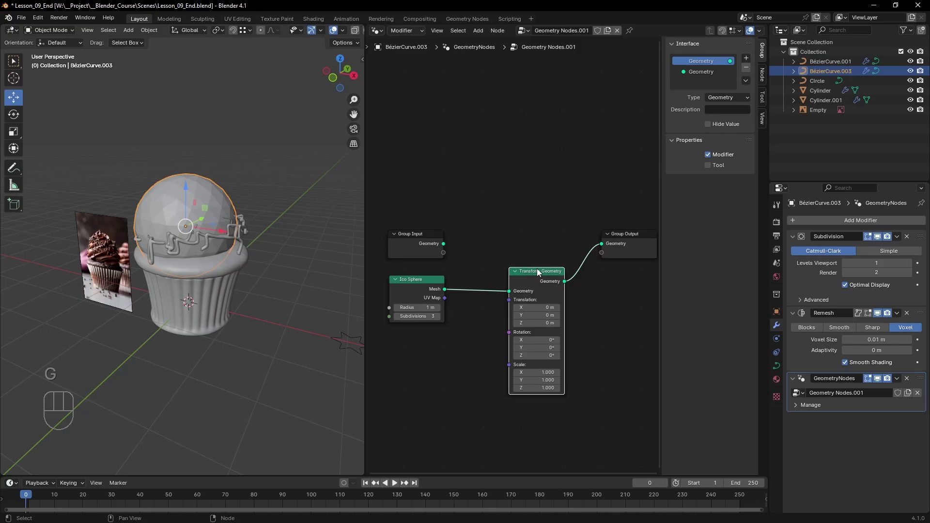
Scale the ico sphere down to 0.040 on X, Y and Z
left_click(536, 372)
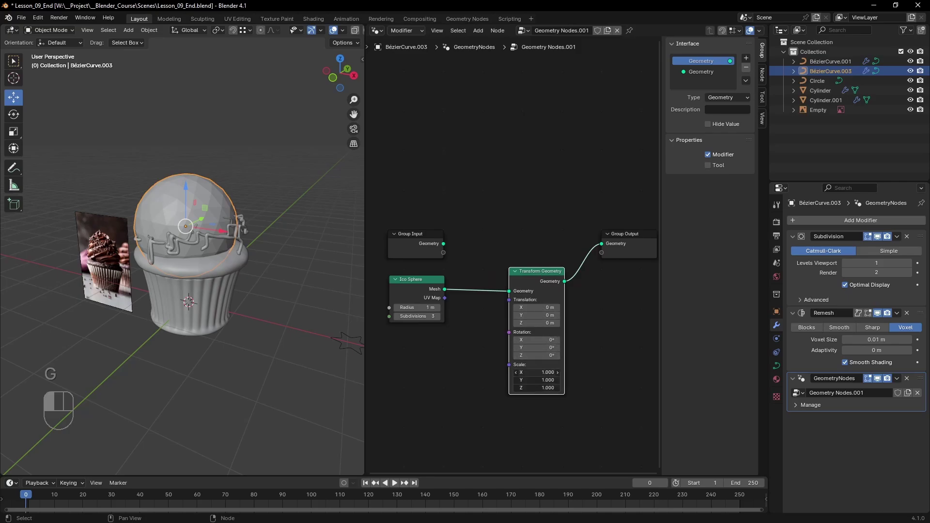
left_click_drag(536, 372, 509, 372)
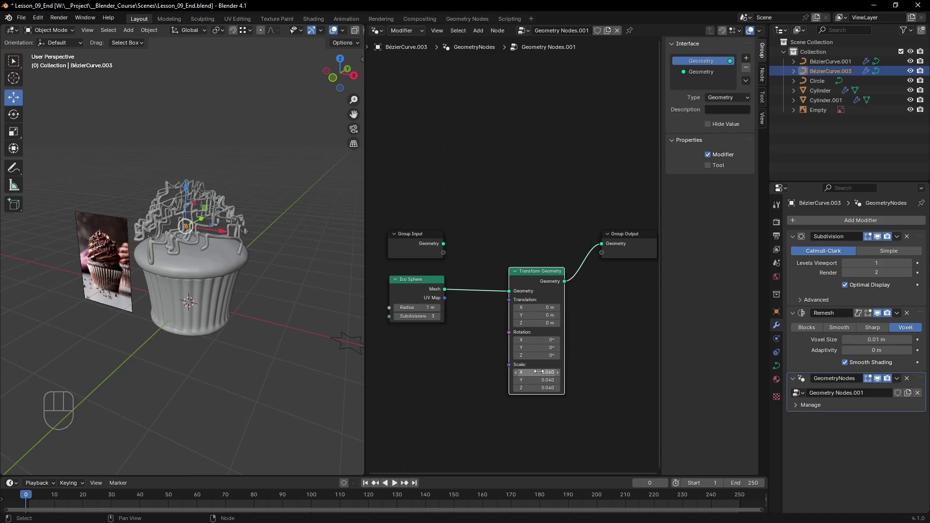
scroll(211, 195, "up", 6)
scroll(184, 279, "up", 8)
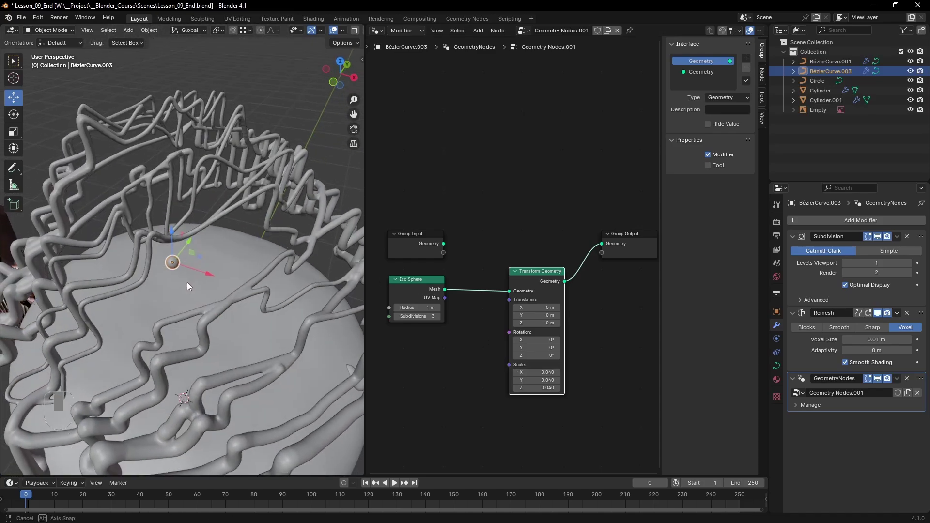
middle_click_drag(140, 285, 130, 259, "shift")
scroll(233, 260, "up", 5)
Insert a Set Shade Smooth node between the Ico Sphere and Transform Geometry
key("shift+a")
mouse_move(479, 345)
type("smooth")
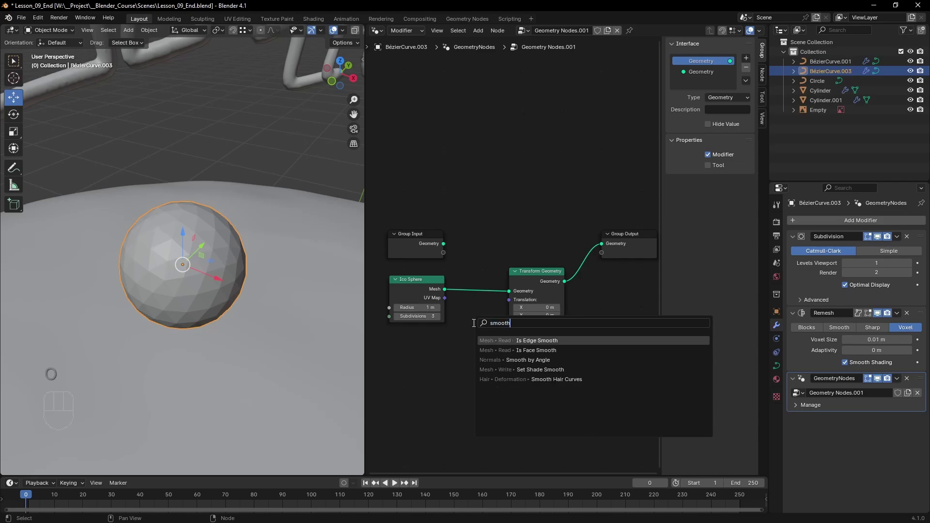
left_click(556, 370)
left_click(467, 274)
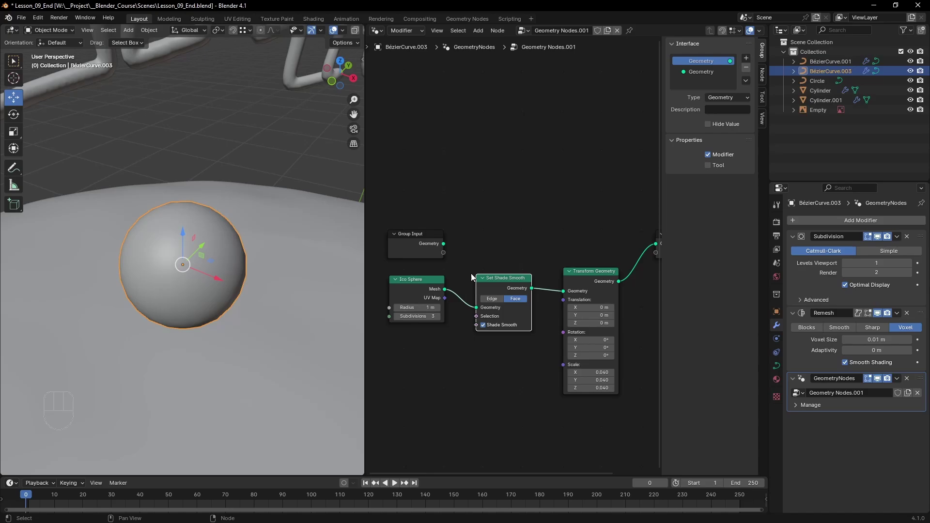
key("Home")
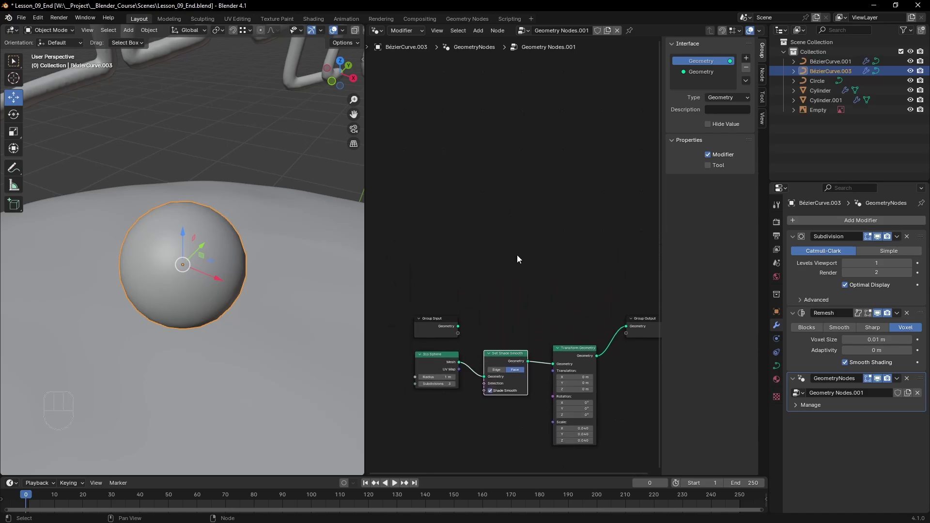
Add Distribute Points on Faces, feeding Group Input Geometry into Mesh and Points into Group Output
key("F3")
type("distribute")
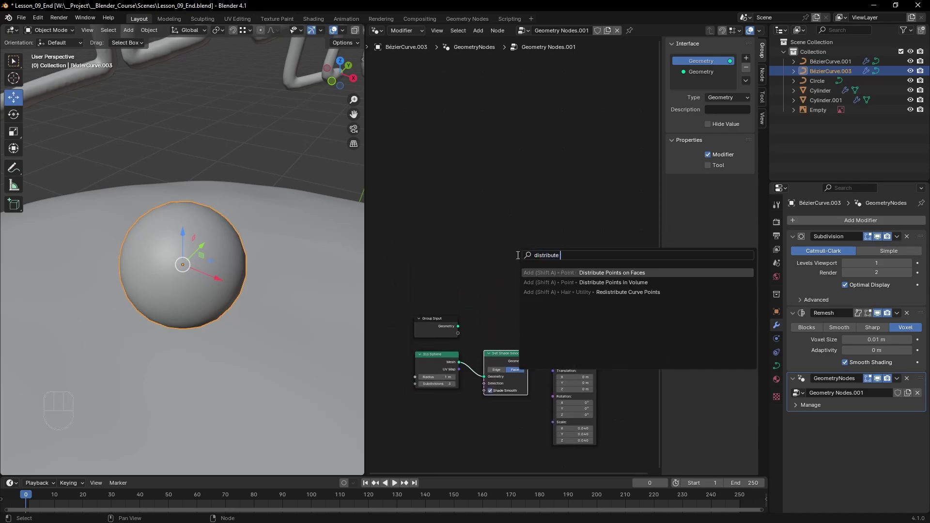
key("Return")
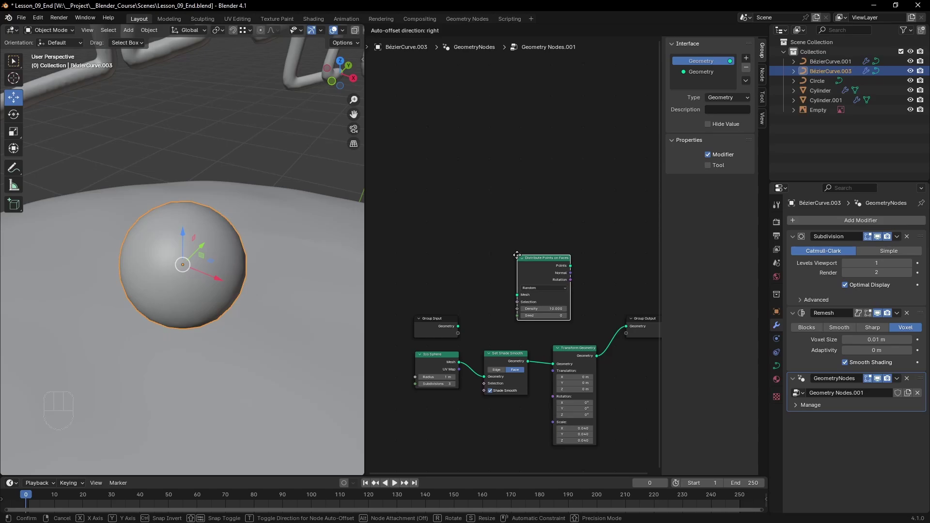
left_click(485, 254)
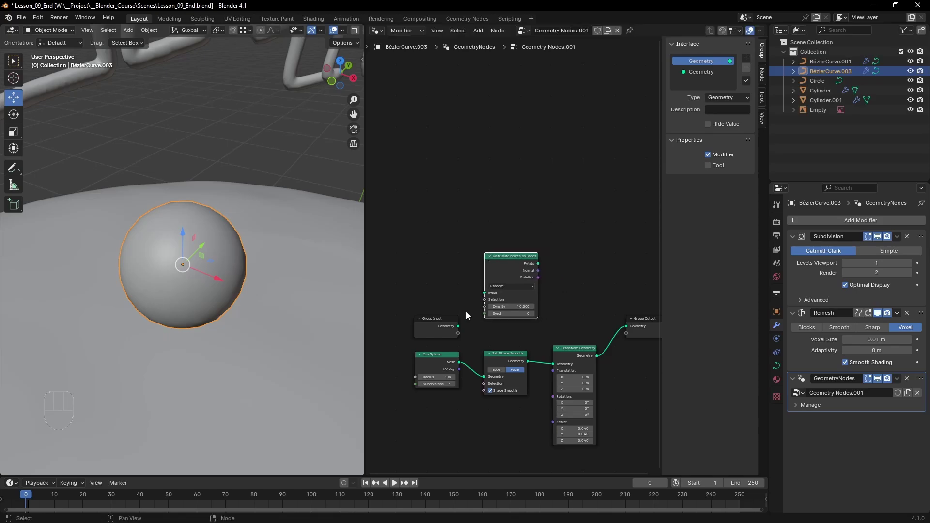
left_click(459, 330)
left_click_drag(458, 326, 484, 292)
left_click_drag(537, 264, 625, 326)
scroll(234, 265, "down", 8)
middle_click_drag(234, 265, 350, 292)
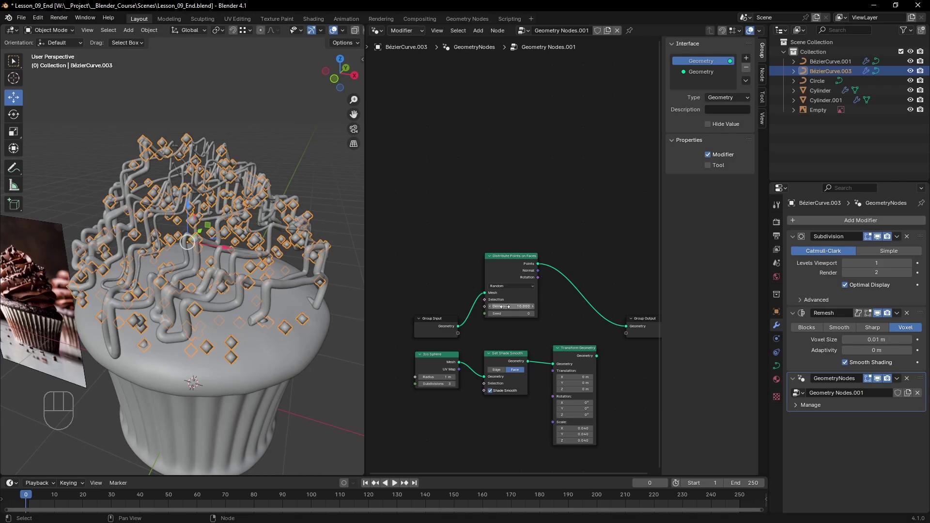
mouse_move(514, 306)
left_mouse_down()
mouse_move(533, 306)
mouse_move(511, 303)
left_mouse_up()
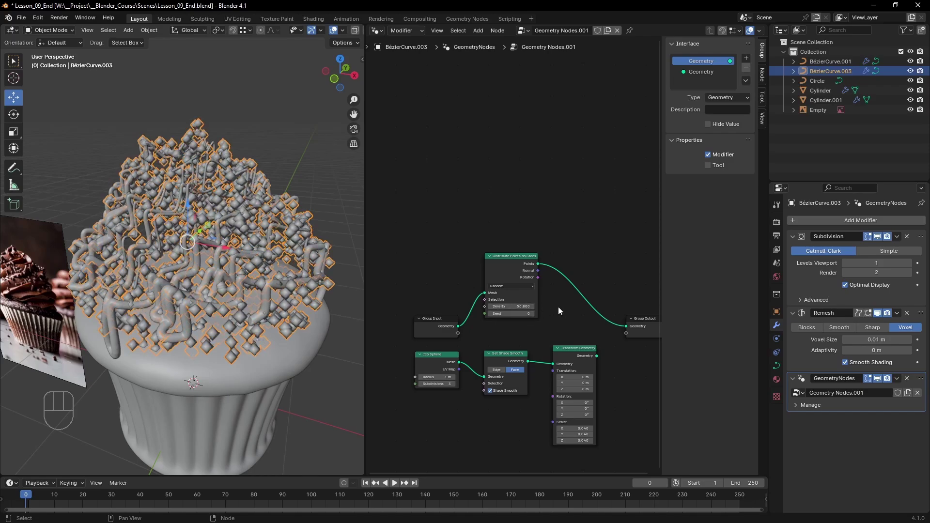
Set the distribution method to Poisson Disk with a 0.02 m minimum distance
scroll(558, 306, "up", 3)
left_click(533, 236)
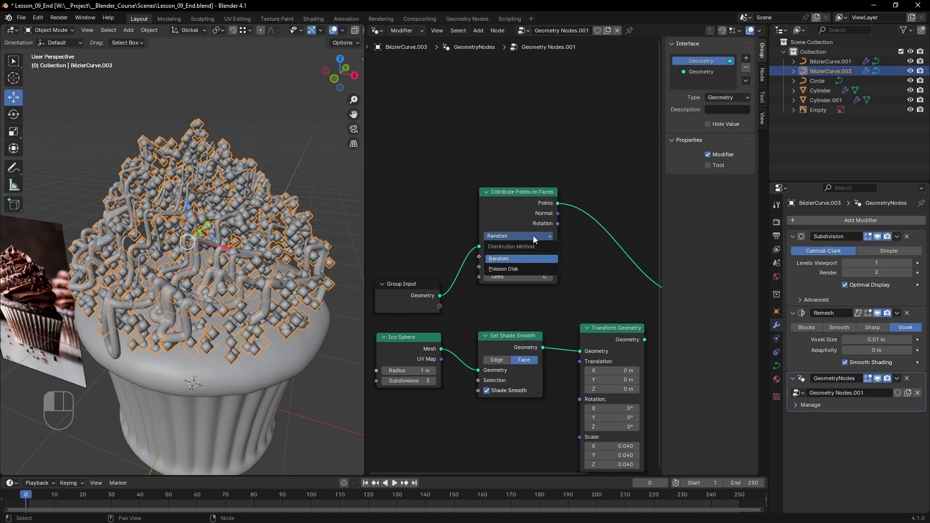
left_click(522, 269)
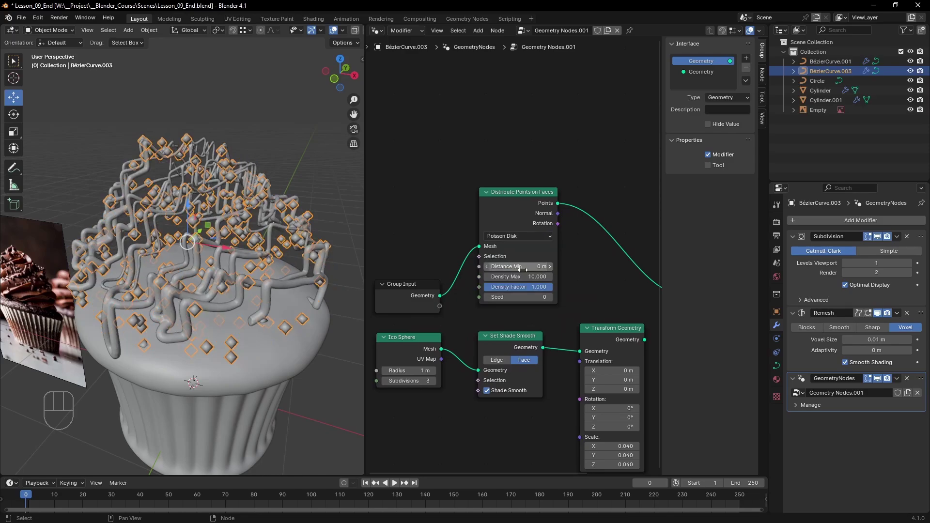
mouse_move(522, 270)
left_mouse_down()
mouse_move(545, 270)
mouse_move(521, 269)
left_mouse_up()
scroll(603, 278, "down", 2)
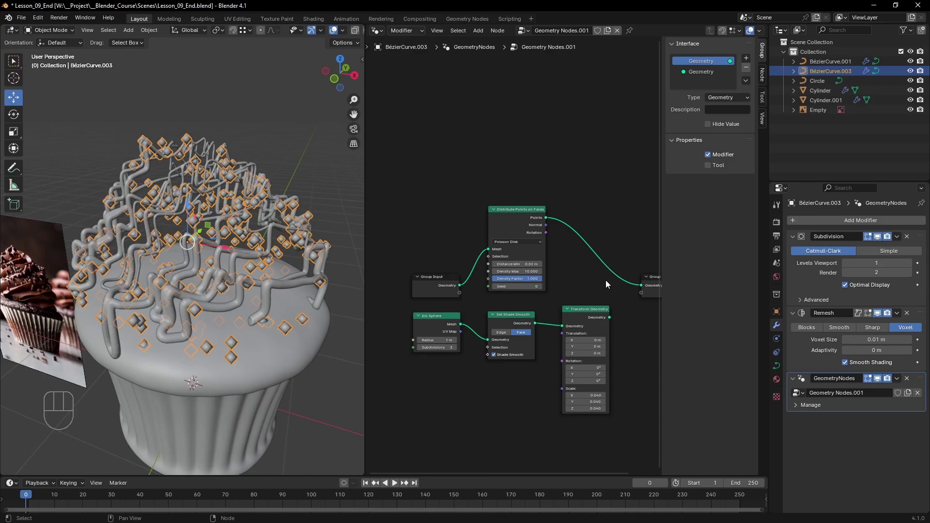
Insert an Instance on Points node between the distributor and Group Output
middle_click_drag(605, 279, 526, 281)
key("shift+a")
left_click(550, 176)
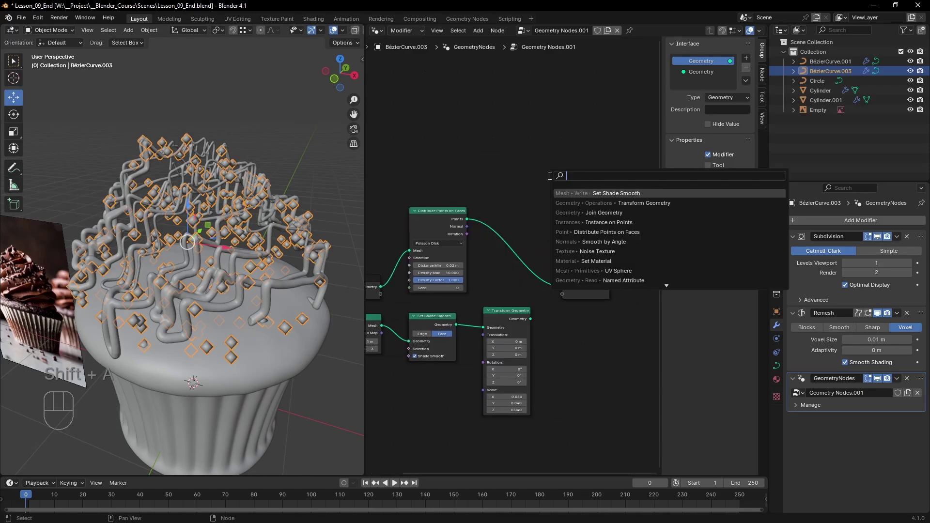
type("instance on po")
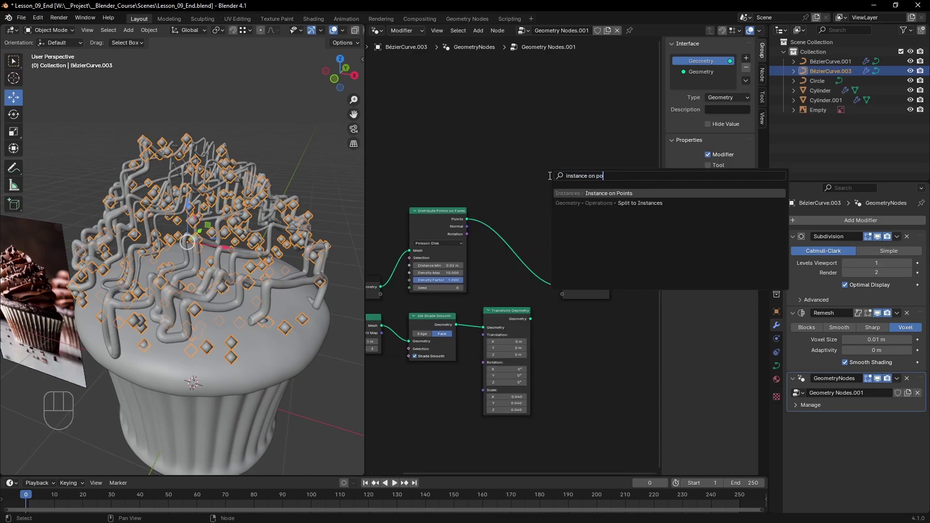
key("Return")
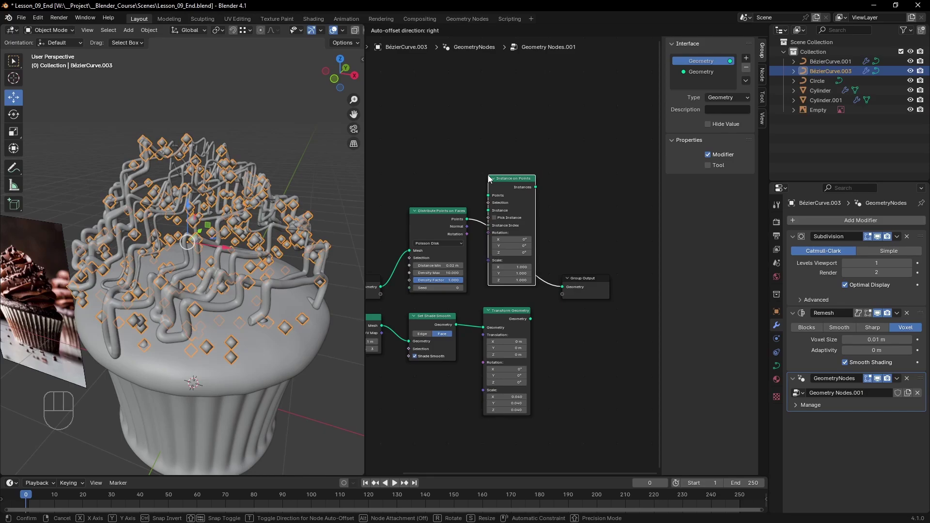
left_click(488, 178)
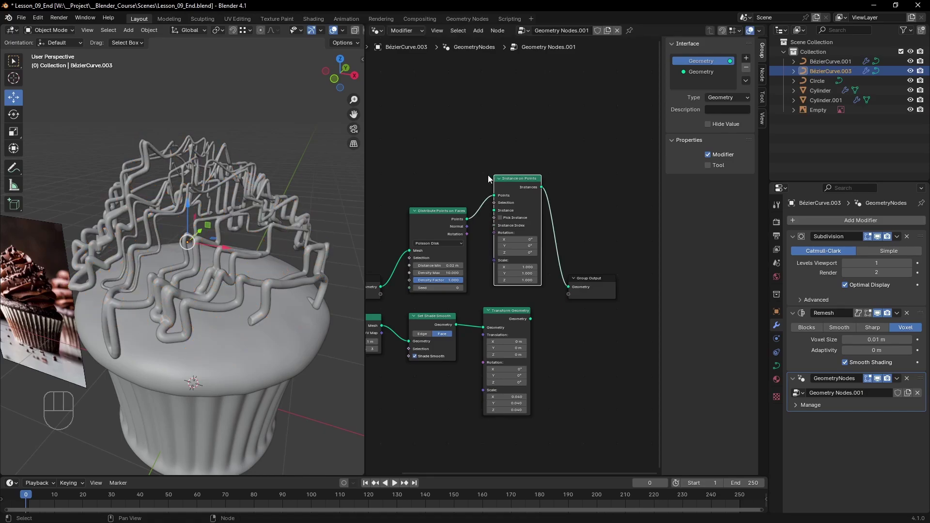
left_click_drag(488, 153, 618, 294)
key("g")
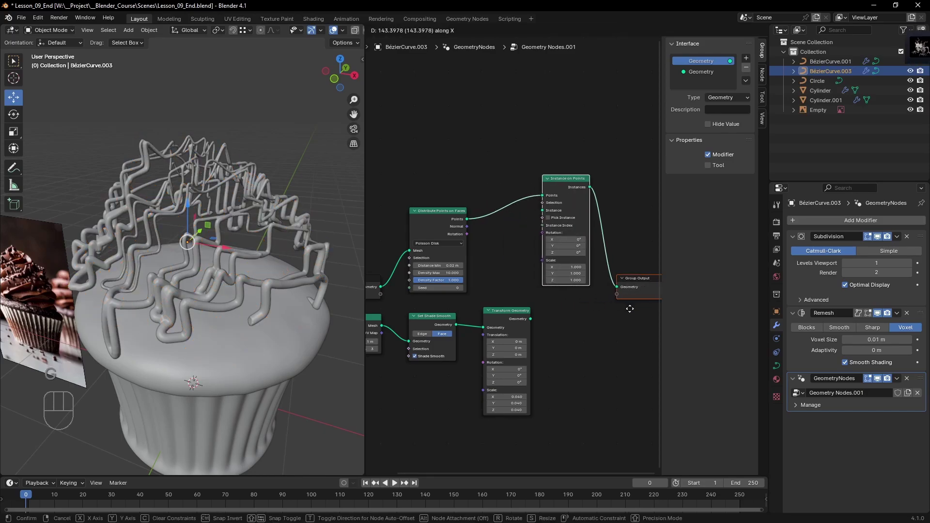
left_click(600, 311)
Plug the transformed ico sphere into Instance on Points' Instance input
scroll(557, 315, "up", 2)
middle_click_drag(558, 319, 540, 325)
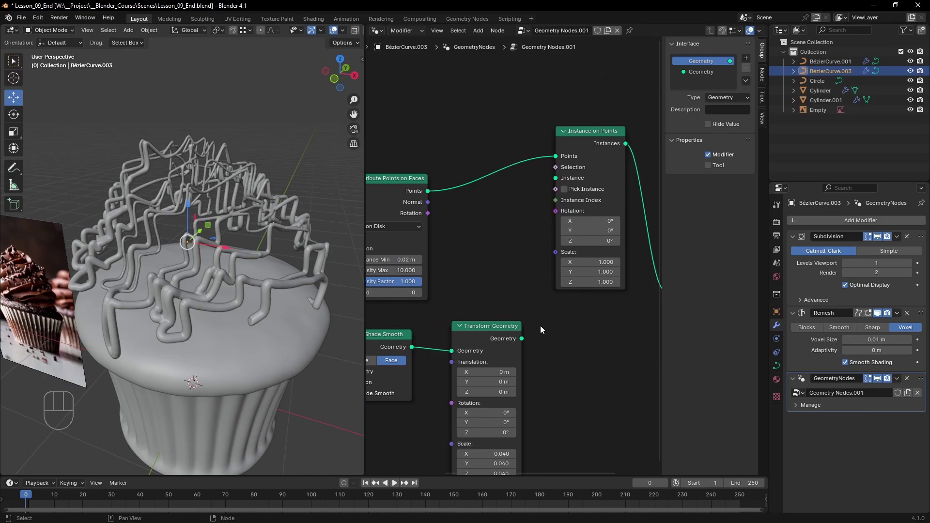
left_click_drag(522, 339, 556, 178)
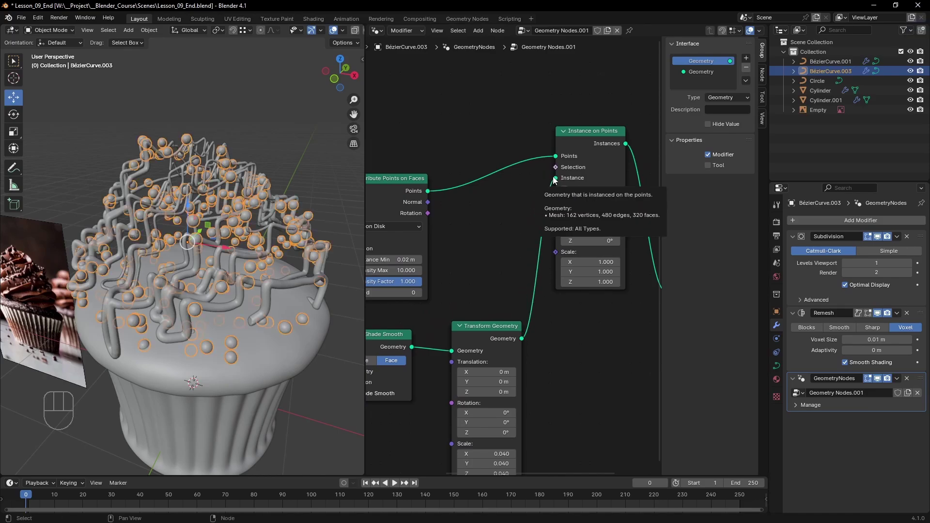
scroll(532, 201, "down", 4)
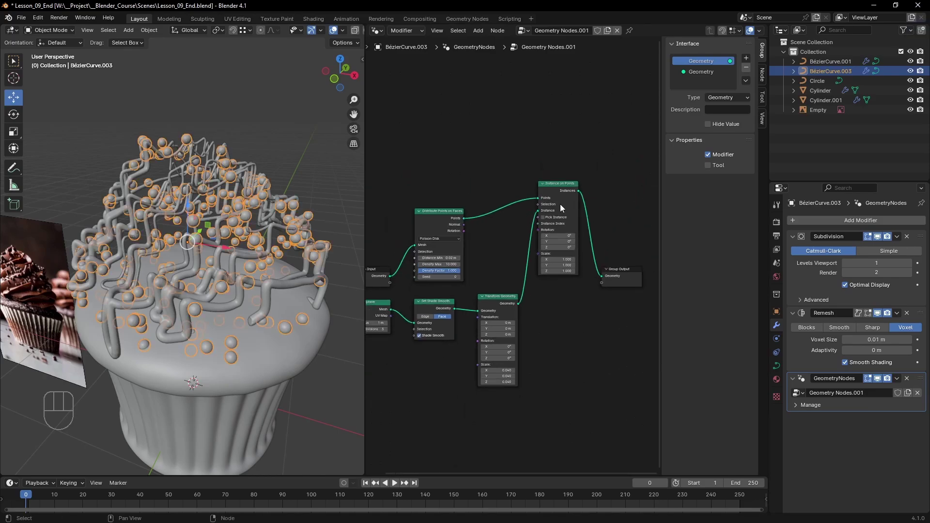
Add a Join Geometry node before Group Output and join the original cream geometry into it
key("shift+a")
left_click(571, 191)
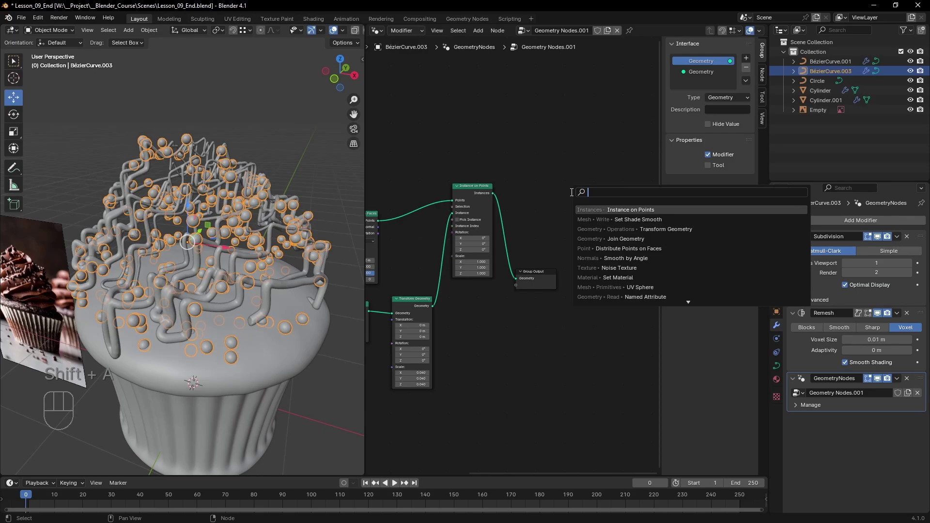
type("join ge")
key("Return")
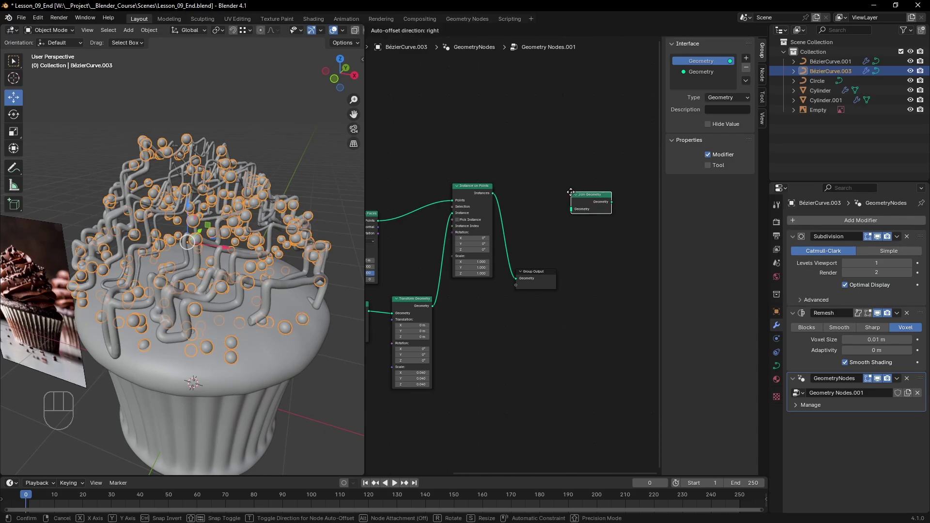
left_click(515, 227)
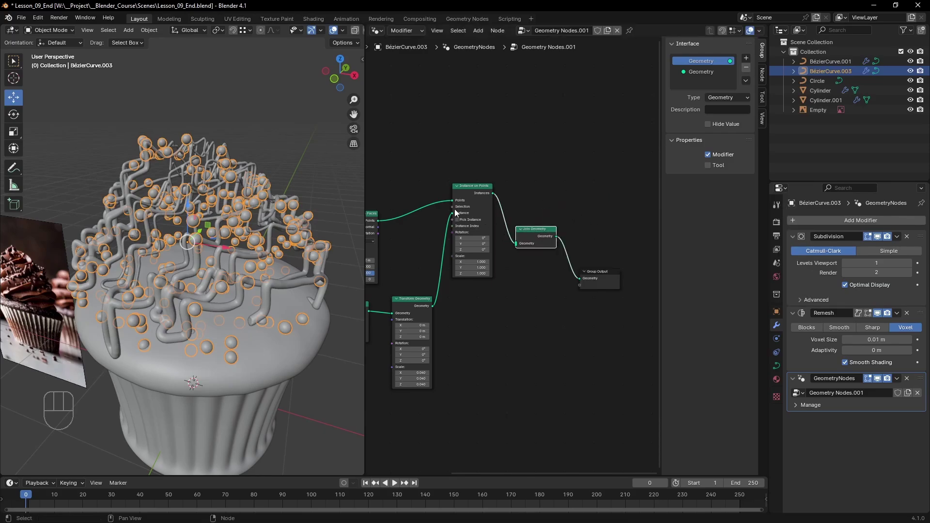
scroll(456, 212, "left", 5, "ctrl")
left_click_drag(405, 268, 615, 234)
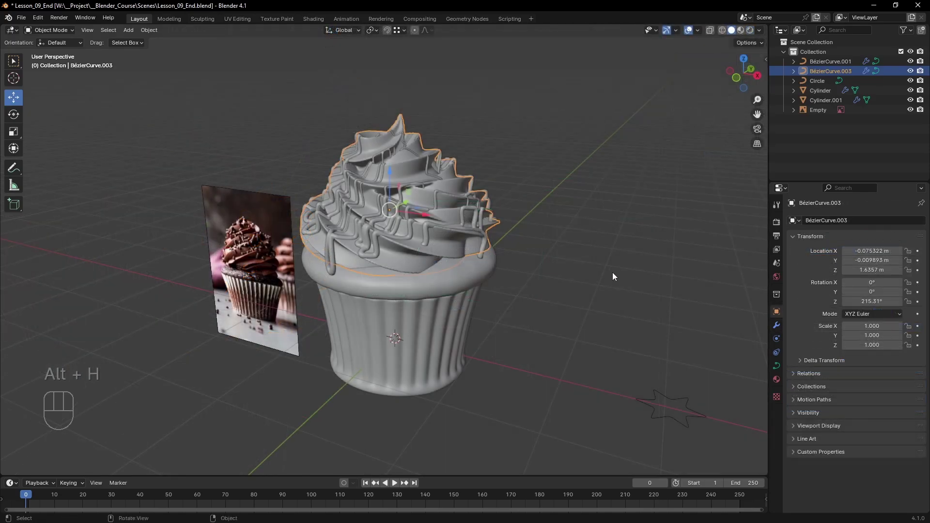
Create a new geometry node tree and raise the point density to 61.6
left_click(797, 219)
key("Escape")
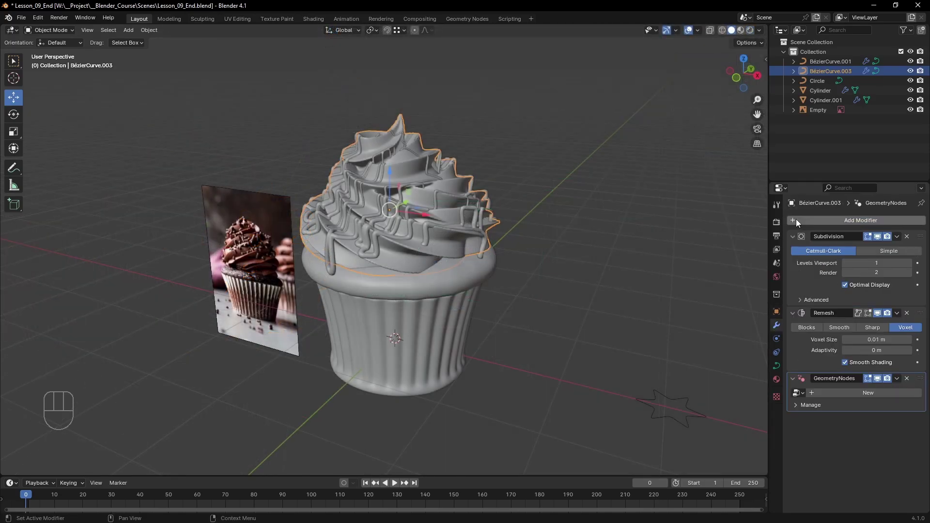
left_click(869, 393)
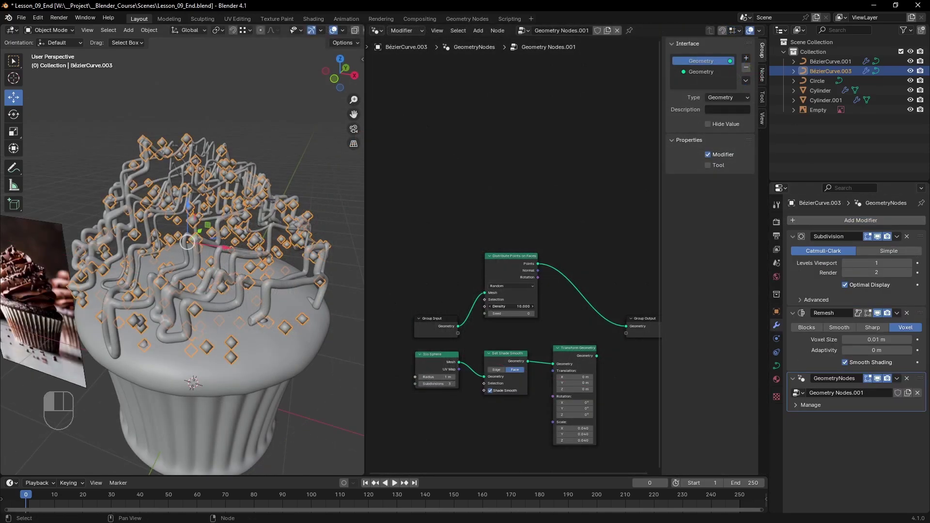
left_click_drag(512, 306, 533, 306)
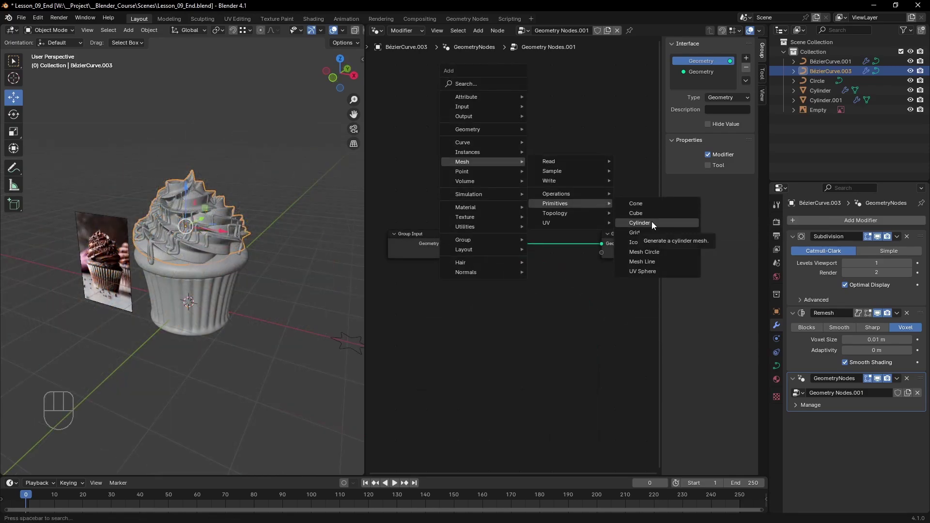
Add an Ico Sphere node and output its mesh instead of the cream
left_click(652, 222)
left_click(388, 275)
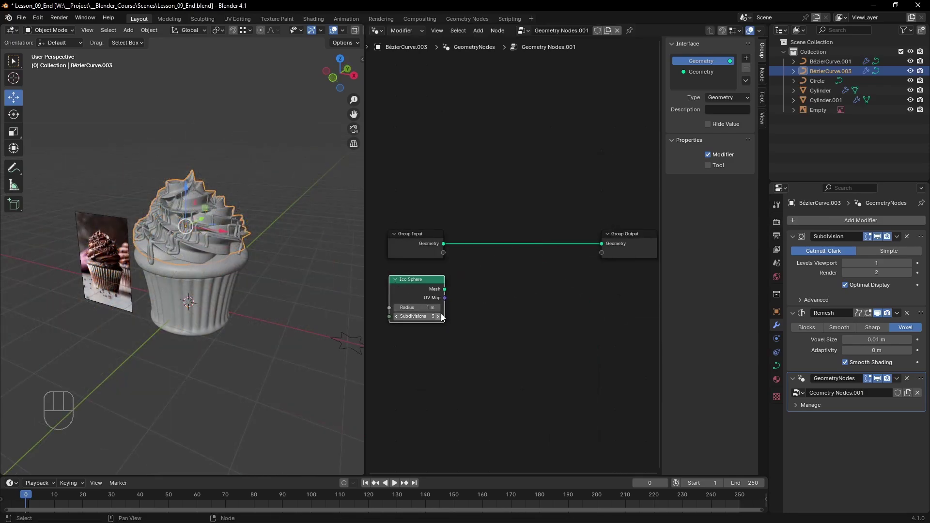
left_click_drag(444, 289, 597, 247)
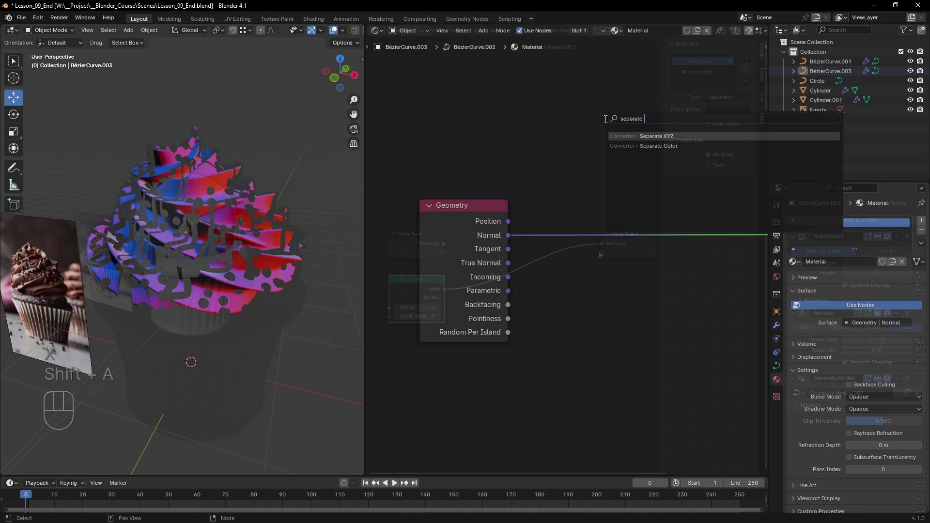
Insert a Separate Color node on the normal link, driving the surface with one channel
key("Down")
key("Return")
left_click(570, 150)
key("Home")
left_click_drag(581, 198, 690, 236)
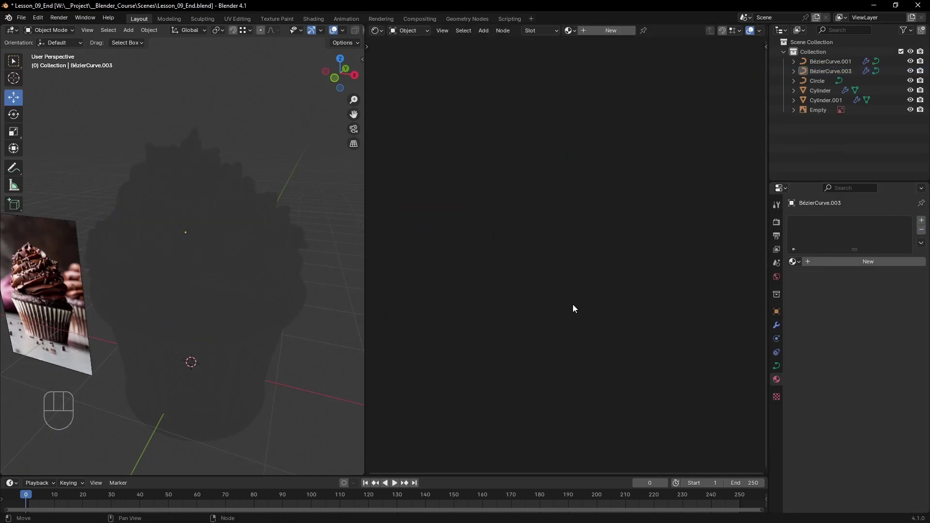
Bring up the cupcake video's YouTube page and expand its full description
left_click(376, 30)
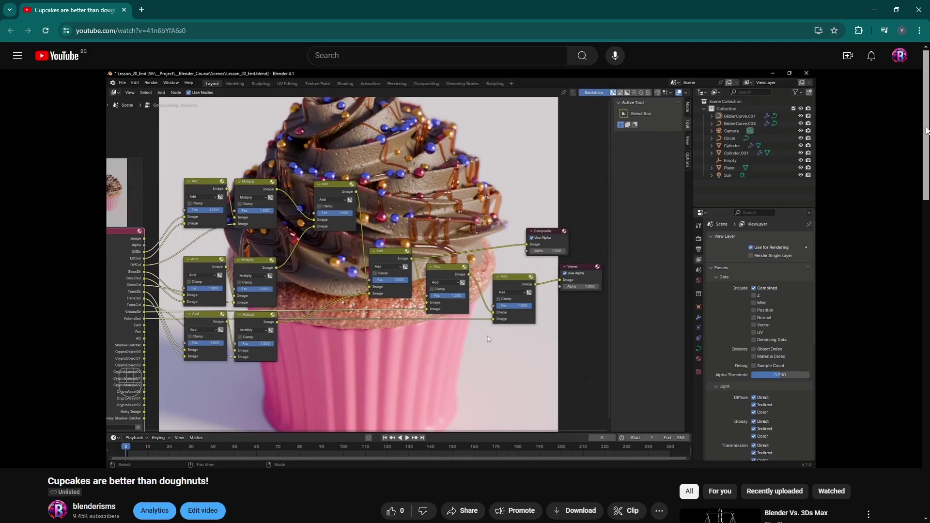
left_click_drag(926, 131, 926, 218)
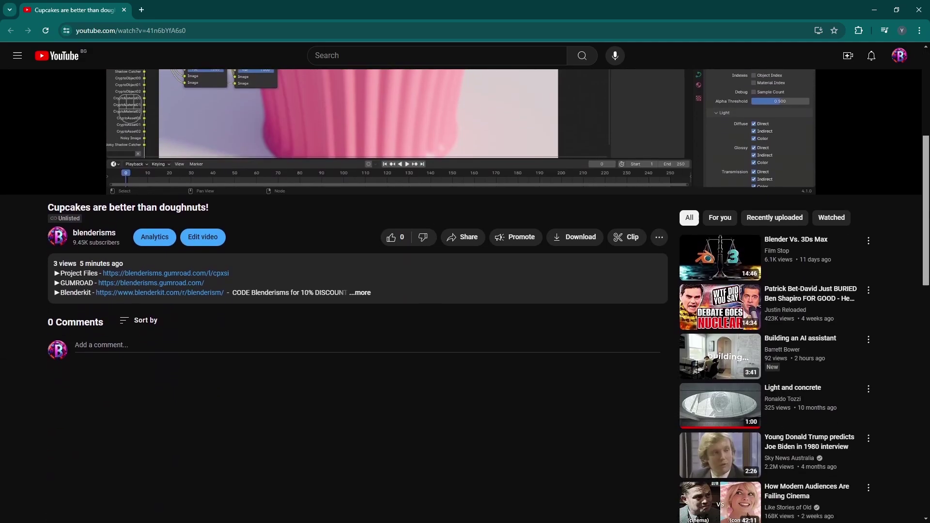
left_click(364, 294)
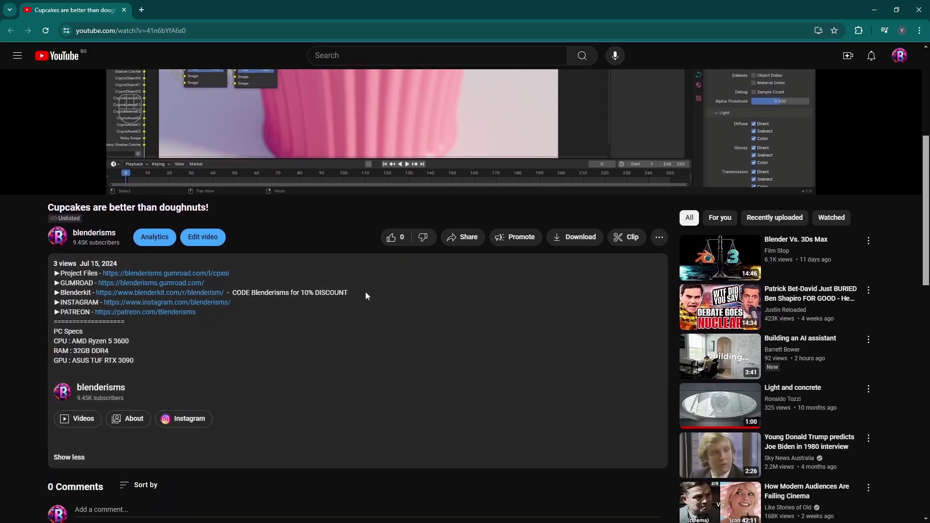
Open the Intro to Blender Project Files page, name a US$9,999 fair price, and proceed to checkout
left_click(228, 274)
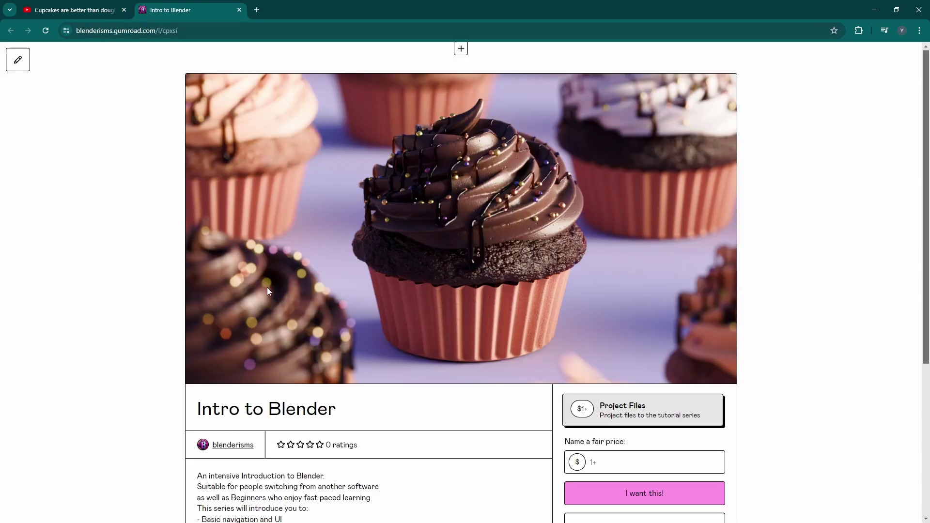
left_click(601, 462)
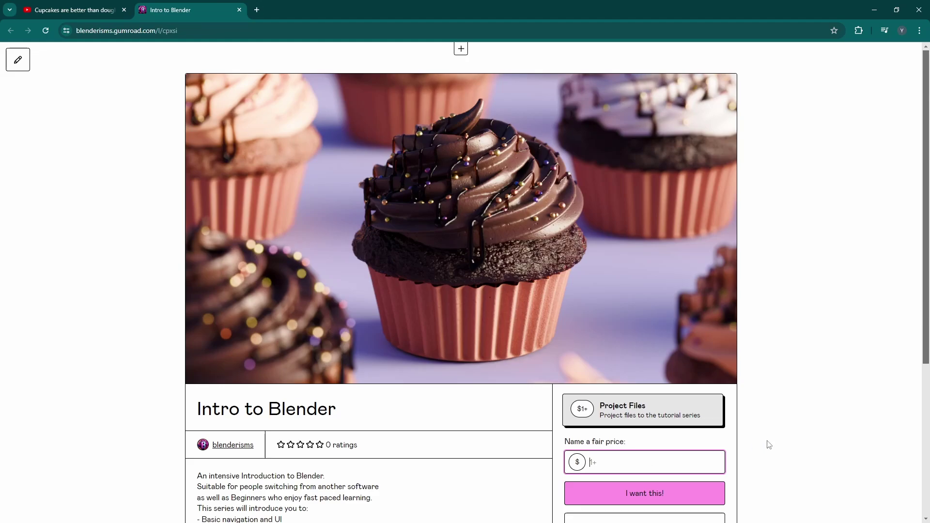
type("9999")
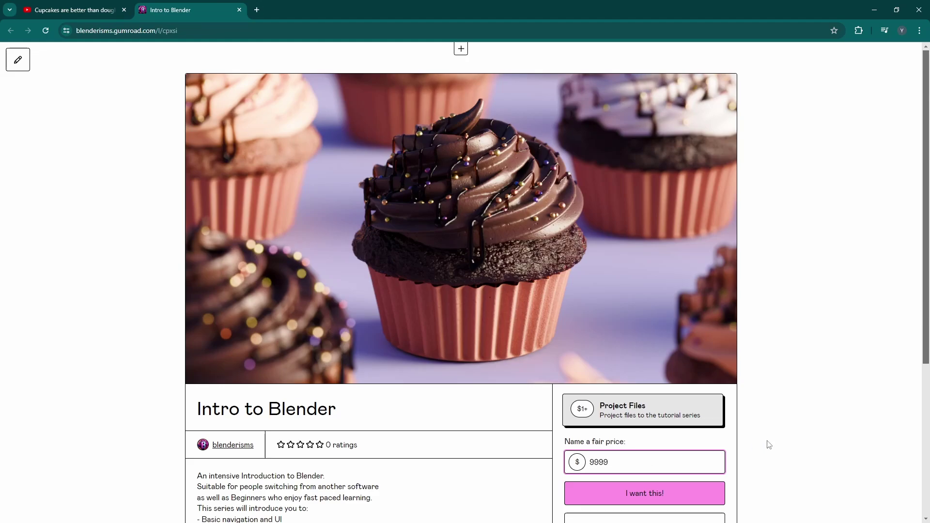
left_click(655, 499)
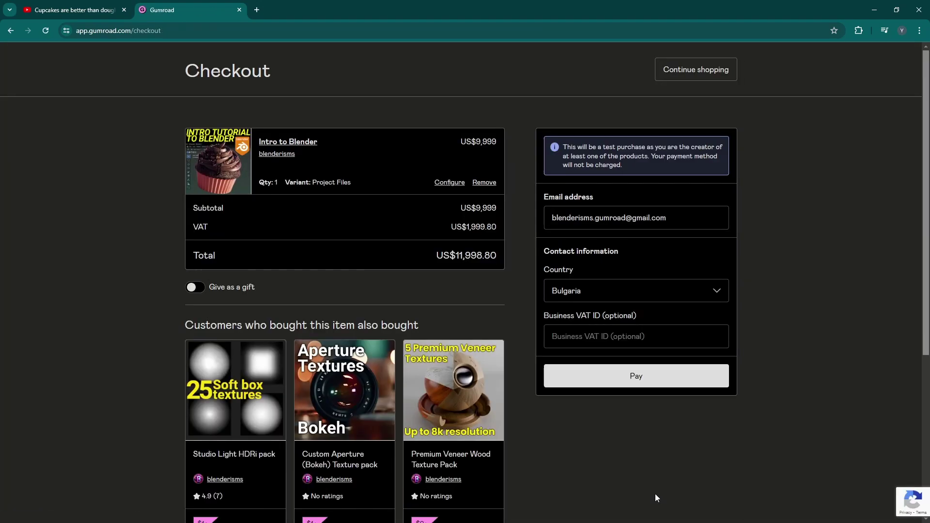